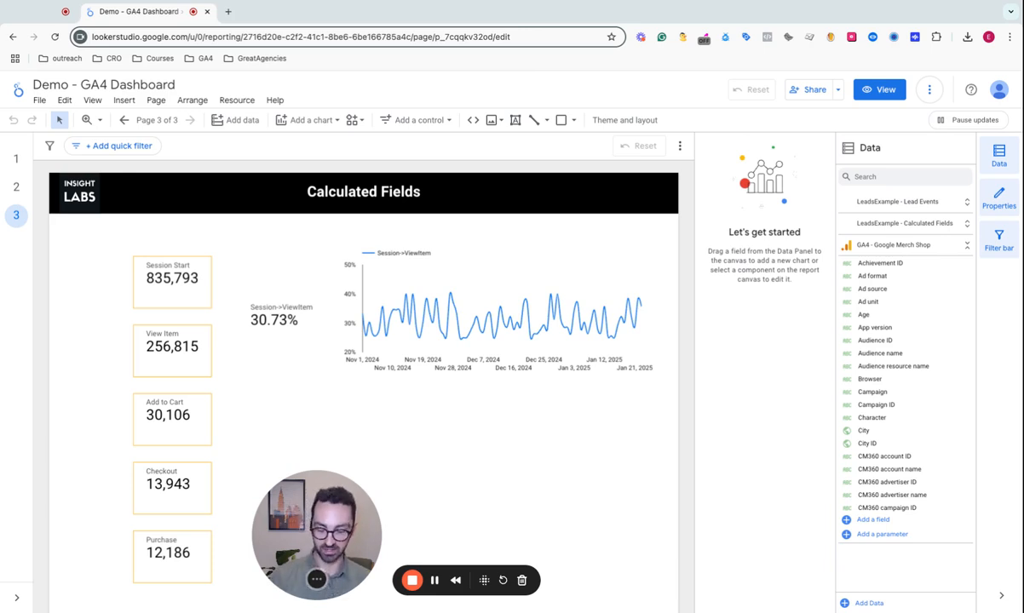
{"action": "left_click_drag", "start_coordinate": [295, 512], "coordinate": [617, 492]}
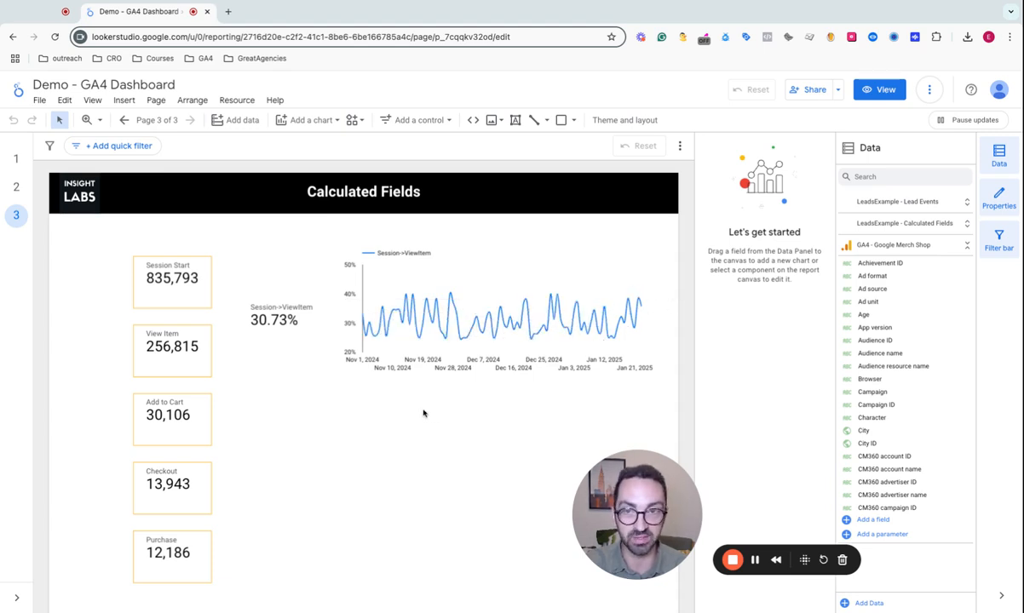
{"action": "left_click", "coordinate": [469, 268]}
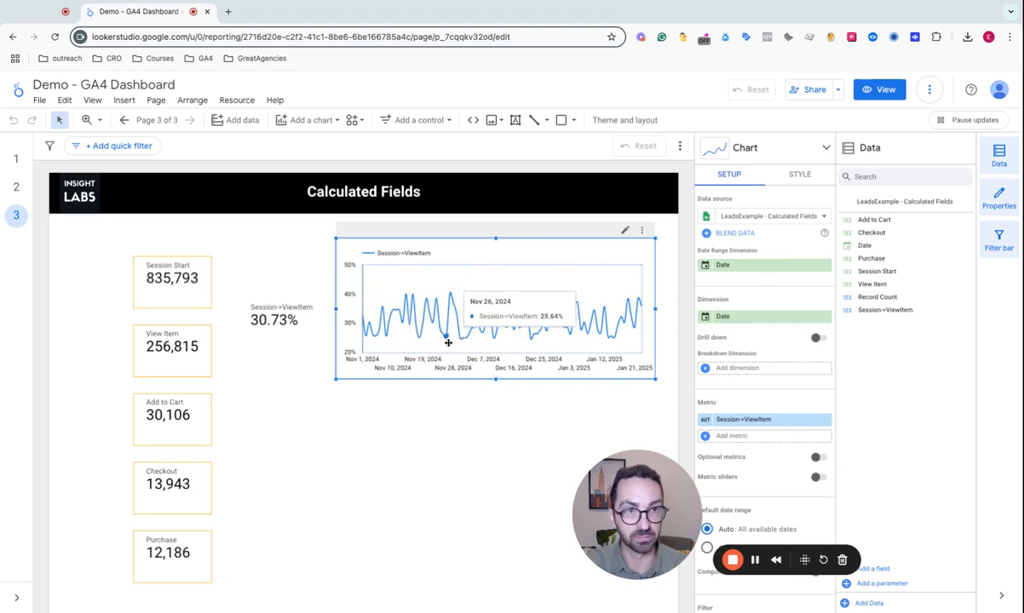
{"action": "left_click", "coordinate": [419, 453]}
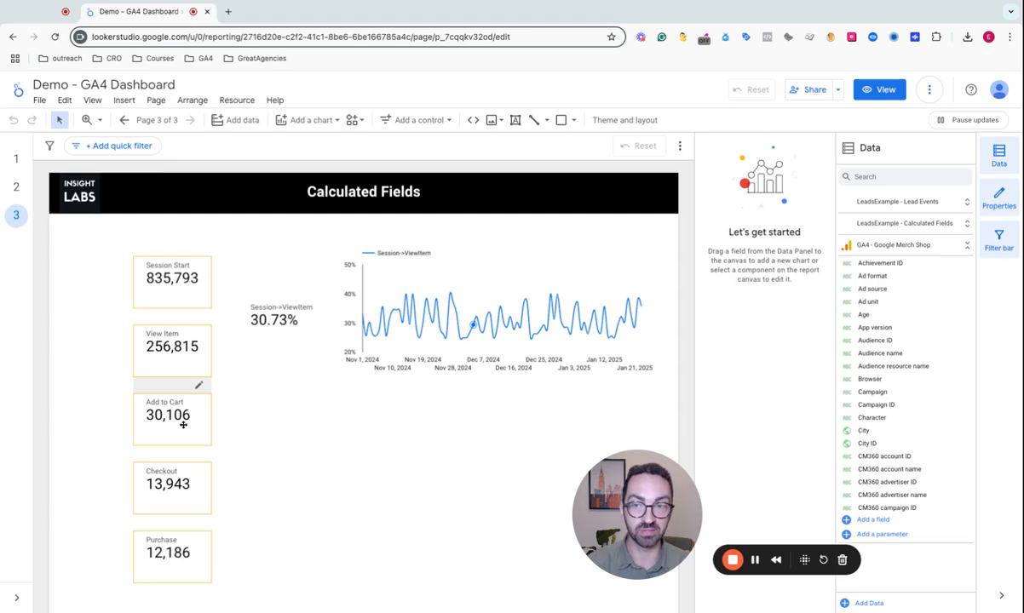
{"action": "left_click_drag", "start_coordinate": [690, 510], "coordinate": [467, 538]}
- Show the fields of LeadsExample - Calculated Fields, collapse the GA4 - Google Merch Shop list and start a new calculated field
{"action": "scroll", "coordinate": [902, 476], "scroll_direction": "down", "scroll_amount": 1}
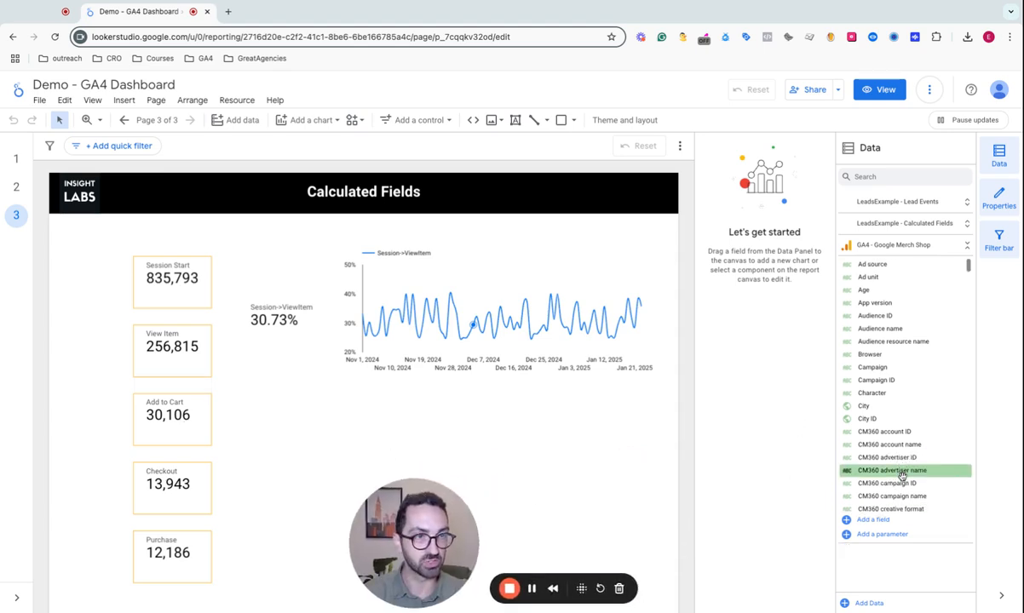
{"action": "scroll", "coordinate": [902, 476], "scroll_direction": "up", "scroll_amount": 1}
{"action": "left_click", "coordinate": [907, 223]}
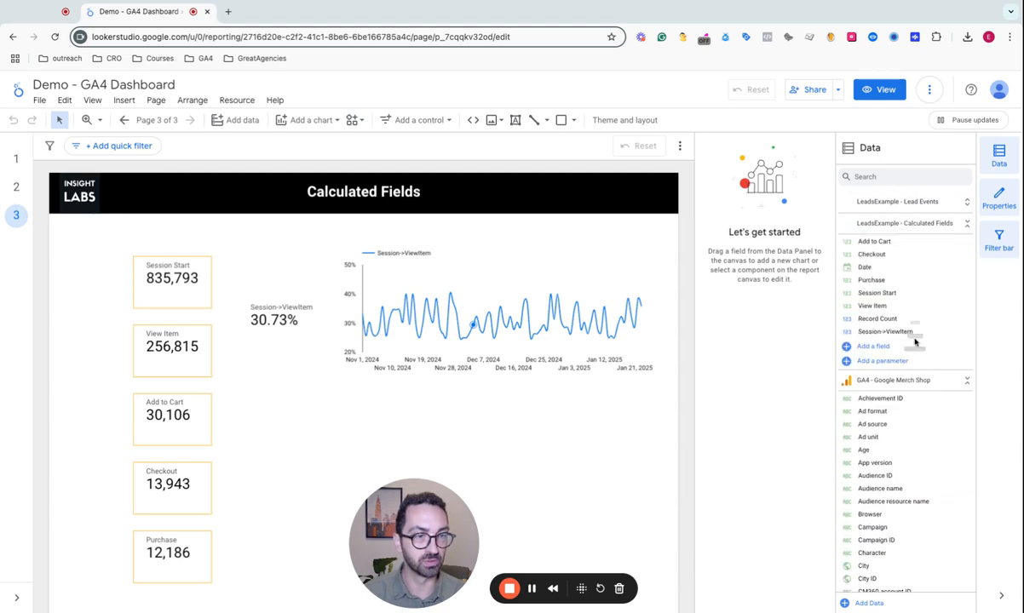
{"action": "left_click", "coordinate": [878, 380]}
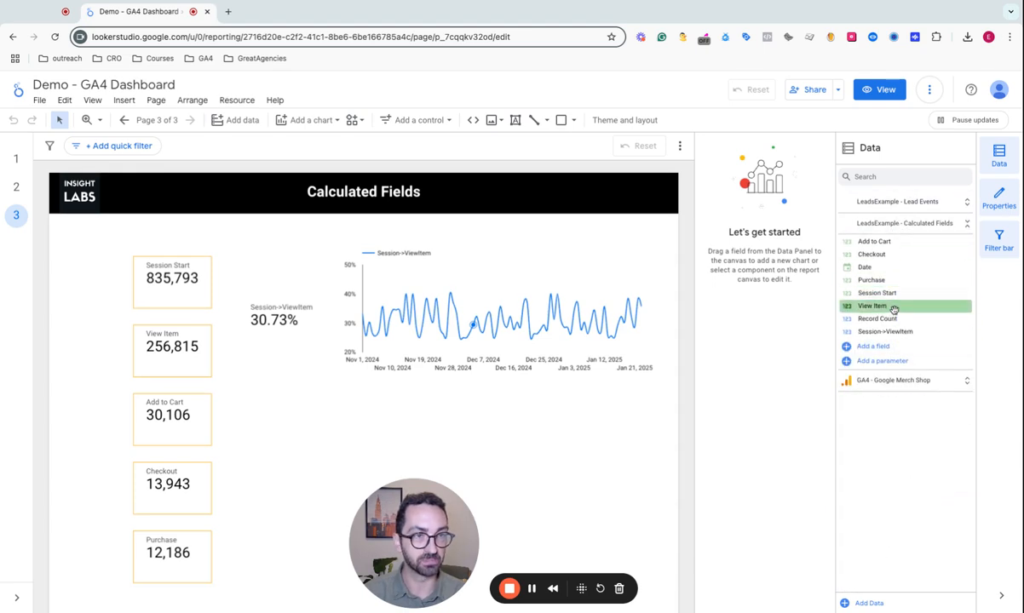
{"action": "left_click", "coordinate": [884, 348]}
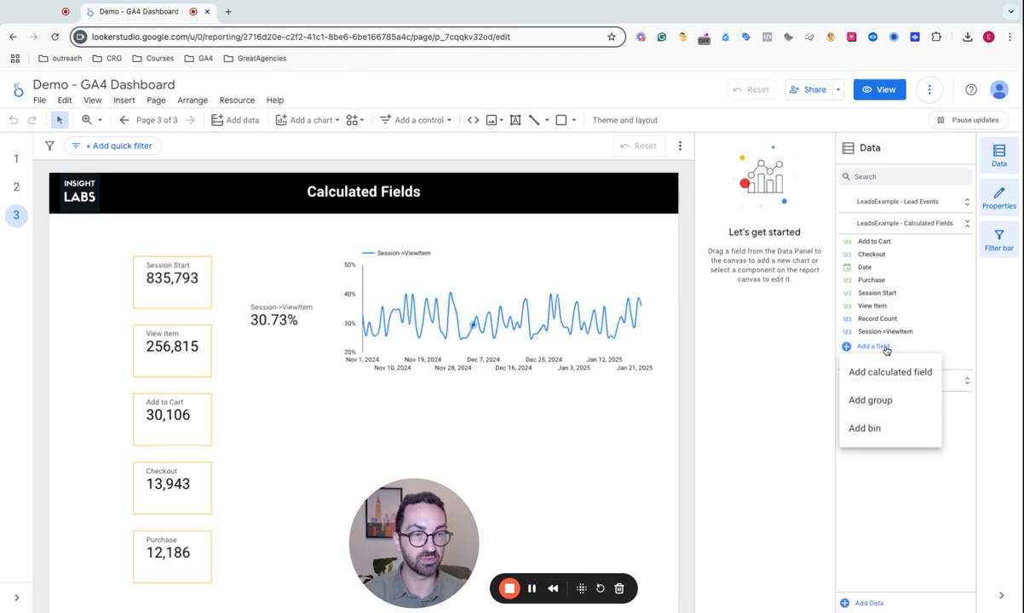
{"action": "left_click", "coordinate": [887, 371]}
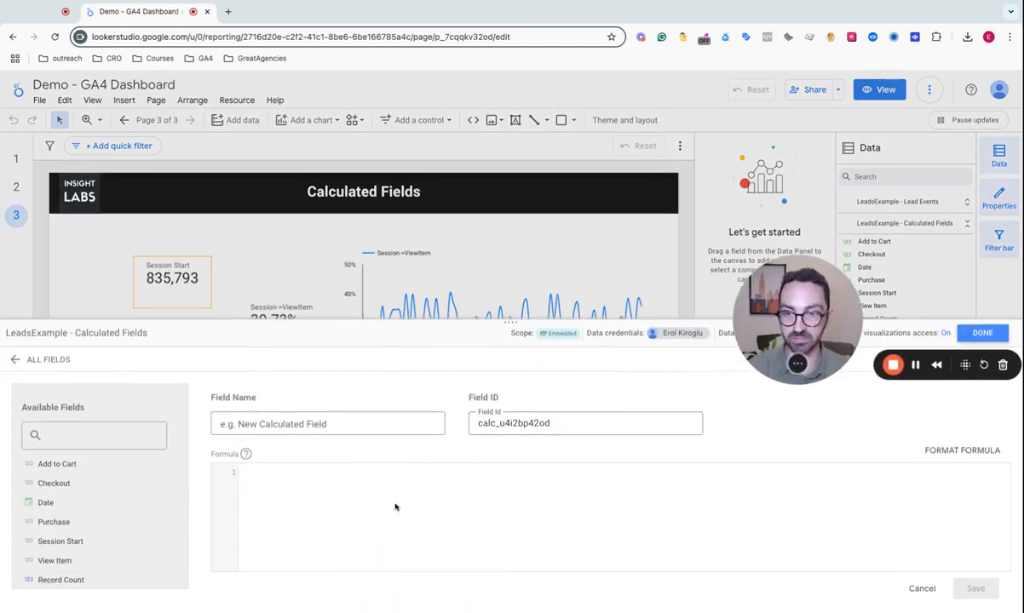
{"action": "left_click_drag", "start_coordinate": [771, 284], "coordinate": [877, 247]}
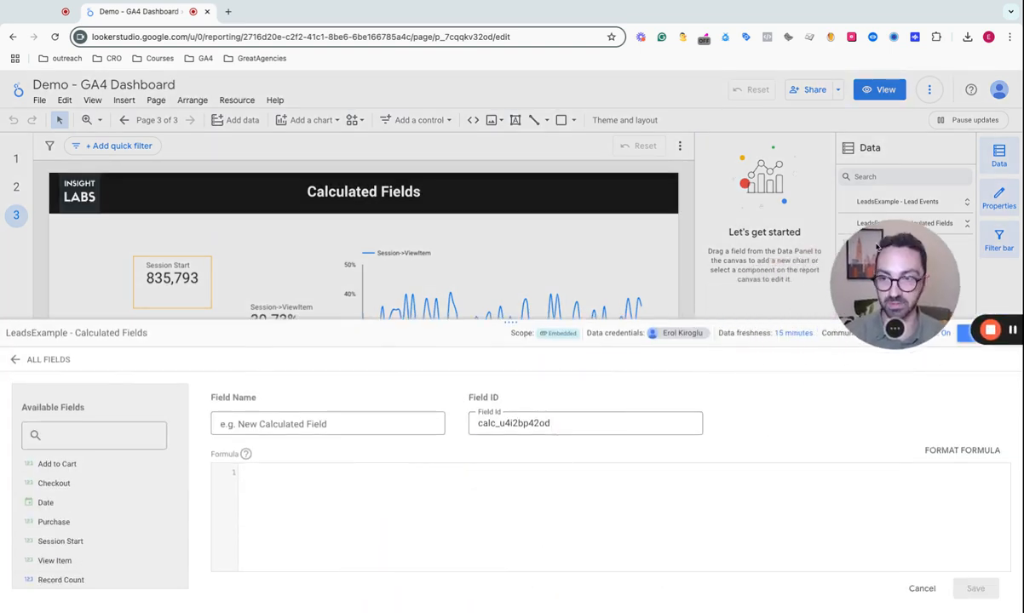
- Enter the formula SUM(Add to Cart)/SUM(View Item) for the new calculated field
{"action": "left_click", "coordinate": [370, 487]}
{"action": "type", "text": "sum"}
{"action": "key", "text": "Return"}
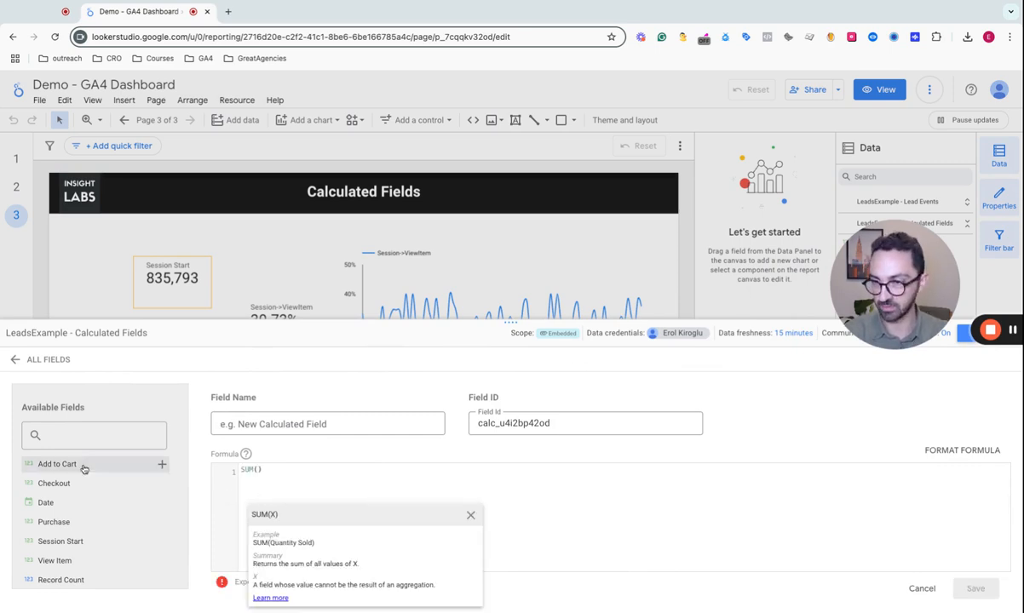
{"action": "left_click", "coordinate": [83, 469]}
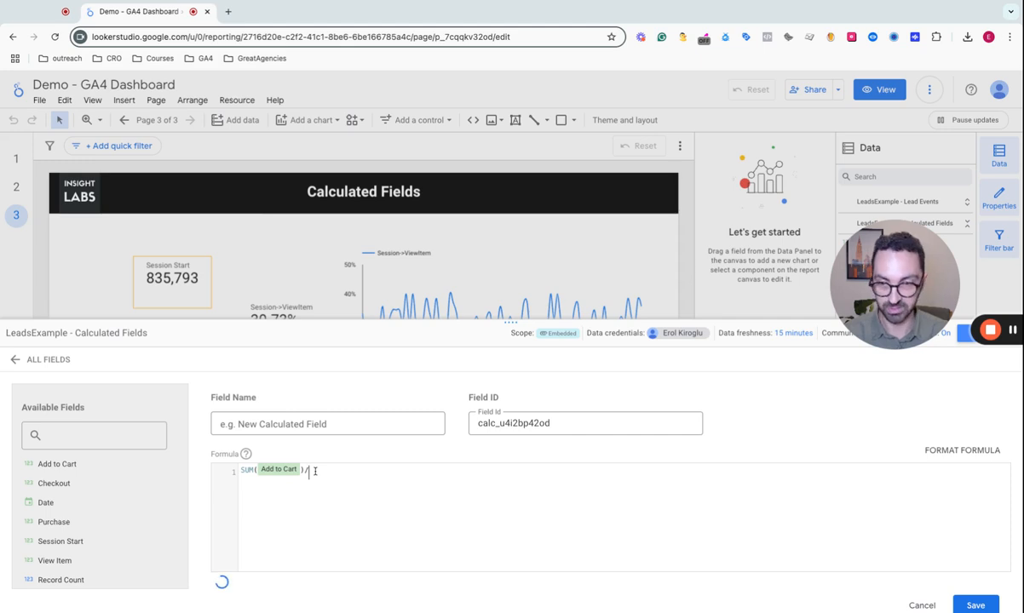
{"action": "left_click", "coordinate": [64, 542]}
{"action": "key", "text": "BackSpace"}
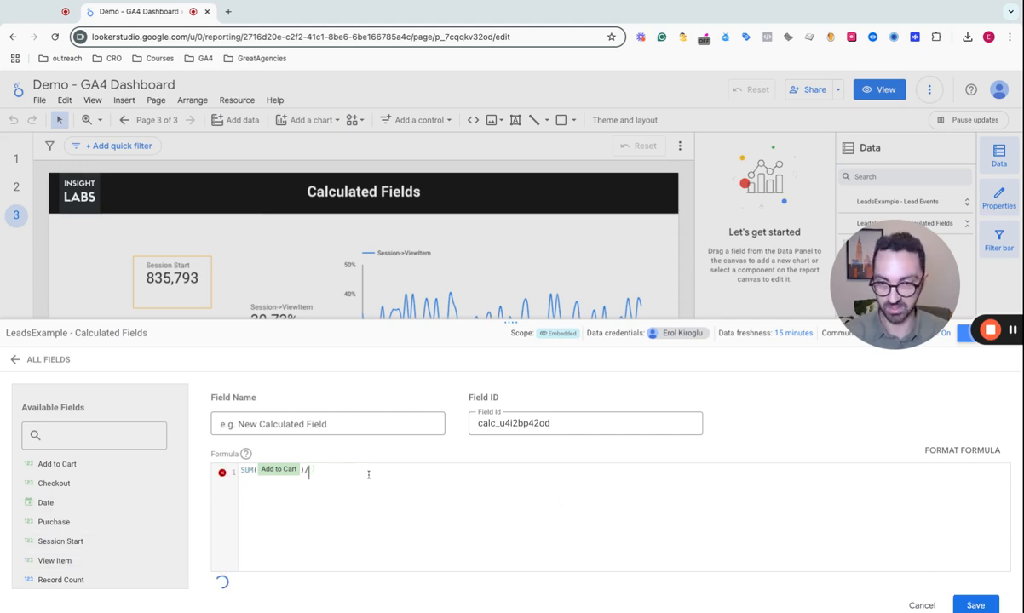
{"action": "type", "text": "sum"}
{"action": "left_click", "coordinate": [349, 521]}
{"action": "type", "text": "view"}
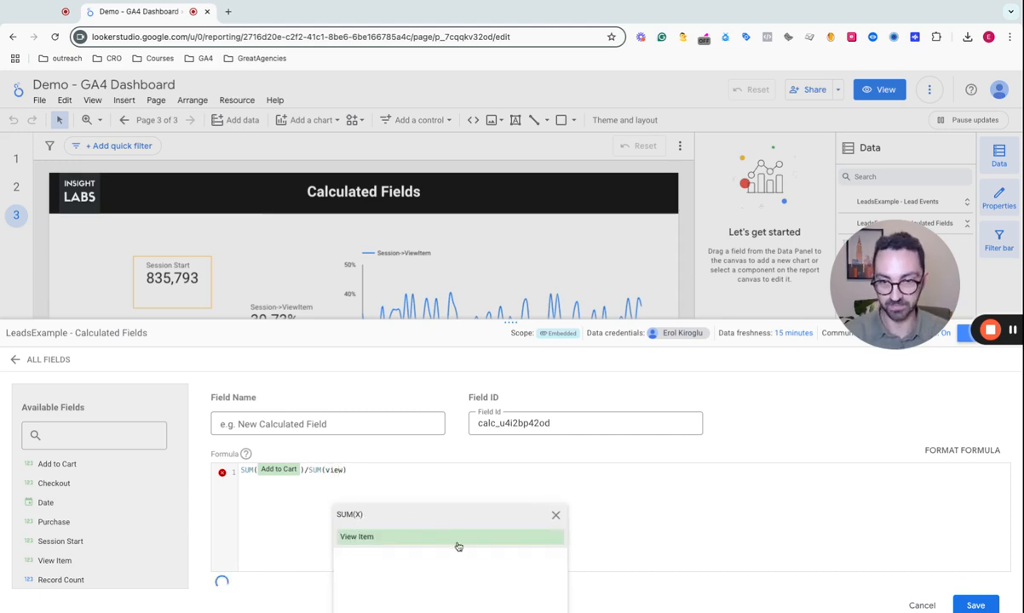
{"action": "left_click", "coordinate": [459, 537]}
- Name the calculated field %ViewItem->AddtoCart, save it and close the field editor
{"action": "left_click", "coordinate": [308, 425]}
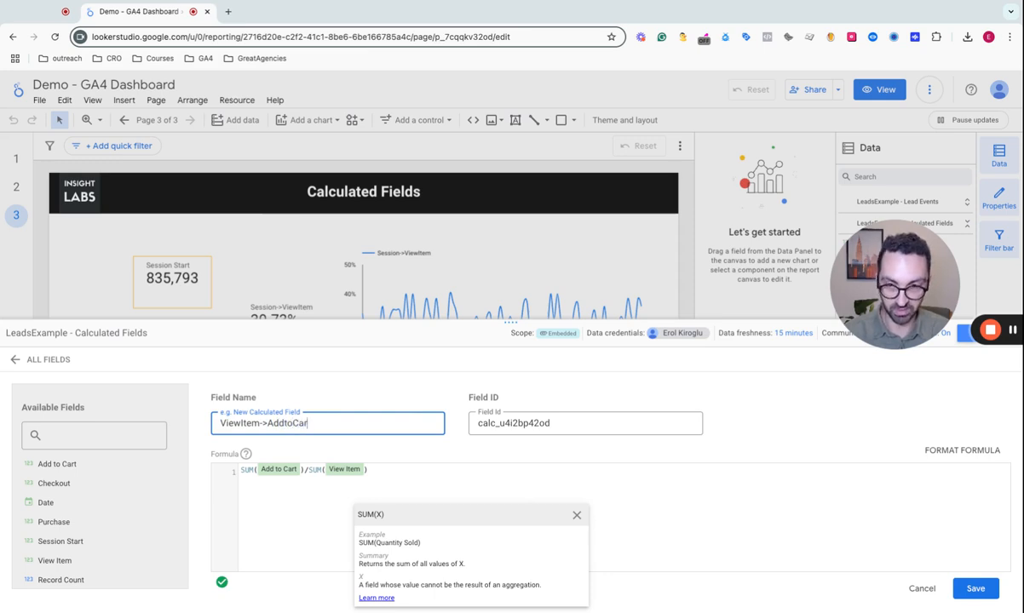
{"action": "type", "text": "%"}
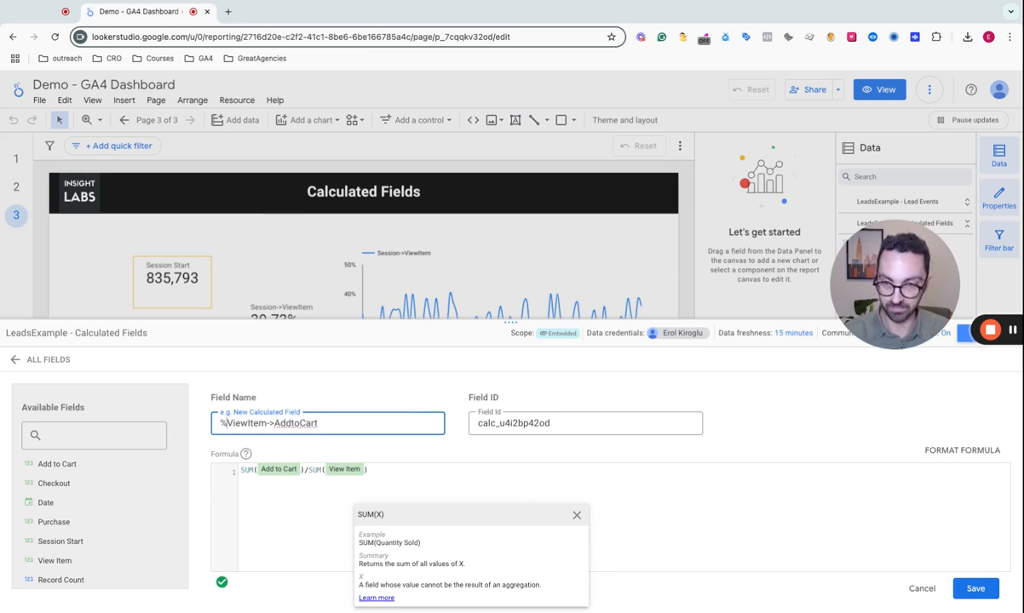
{"action": "left_click", "coordinate": [975, 589]}
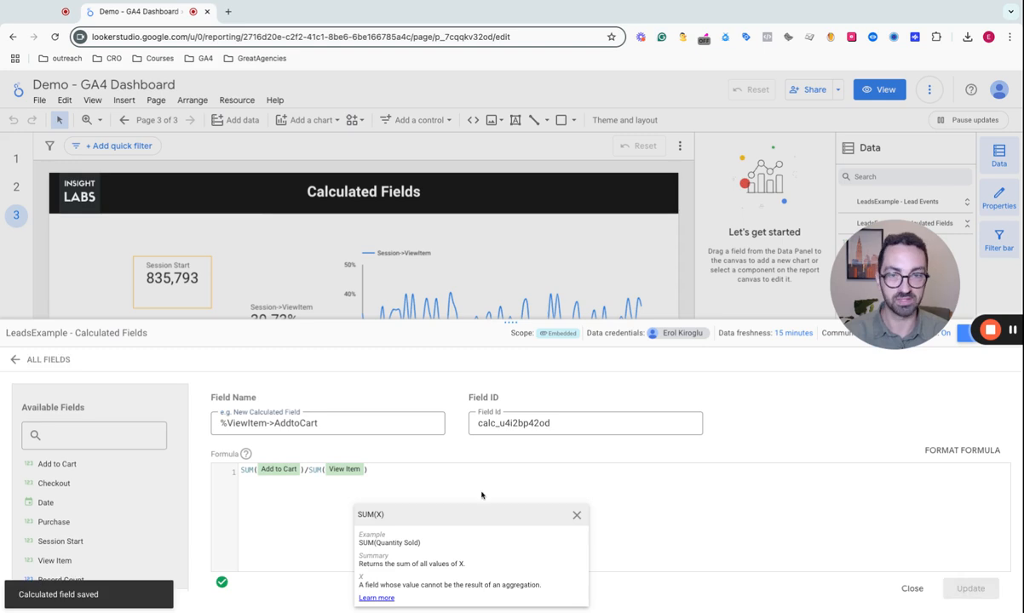
{"action": "left_click_drag", "start_coordinate": [931, 326], "coordinate": [810, 543]}
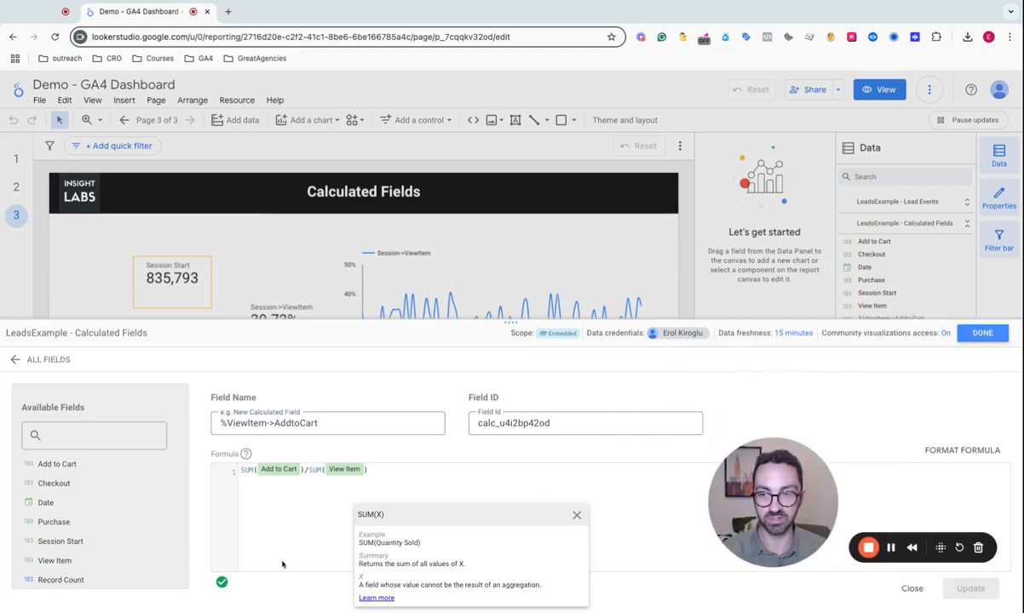
{"action": "left_click", "coordinate": [984, 333]}
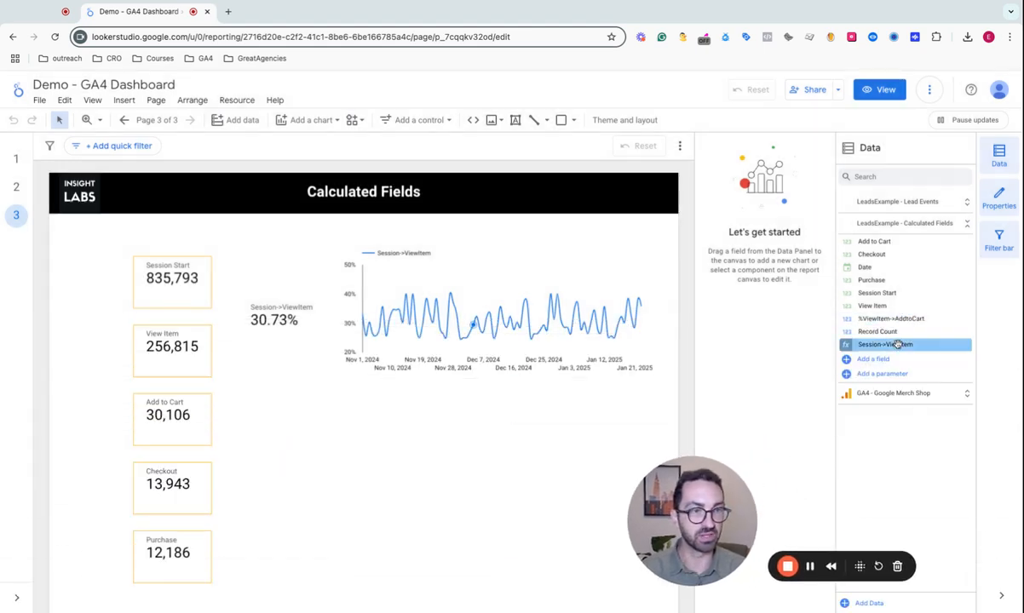
{"action": "left_click", "coordinate": [847, 321]}
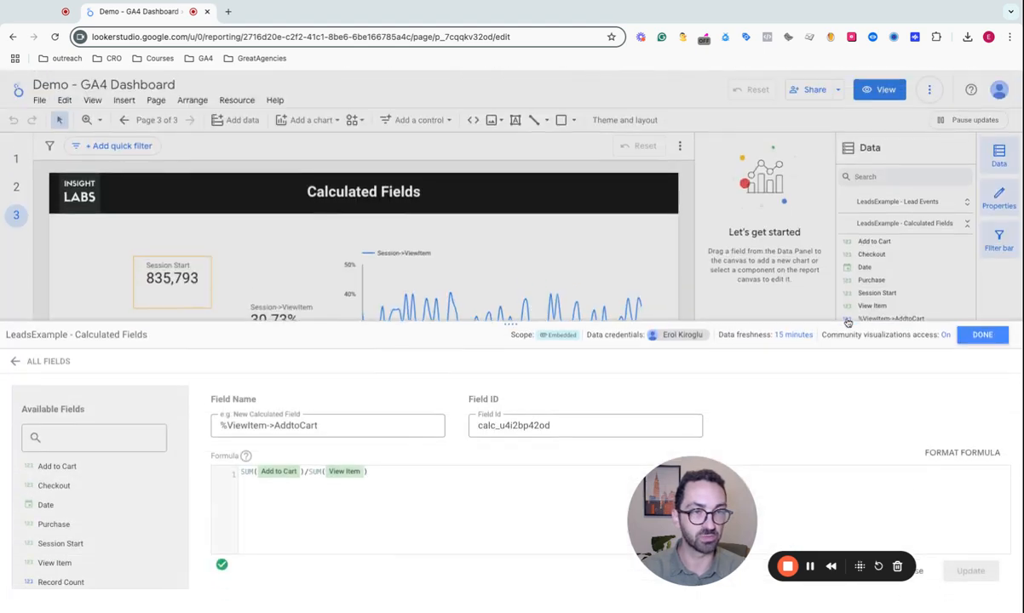
{"action": "left_click", "coordinate": [982, 333]}
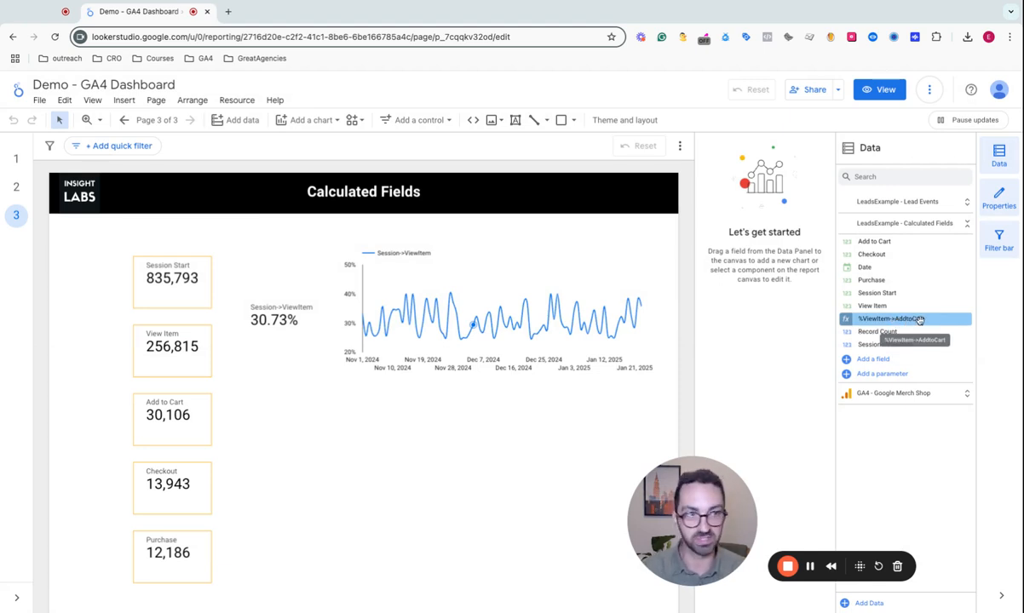
- Place a %ViewItem->AddtoCart scorecard on the canvas beneath the Session->ViewItem one and set its data type to Percent
{"action": "left_click_drag", "start_coordinate": [918, 320], "coordinate": [289, 419]}
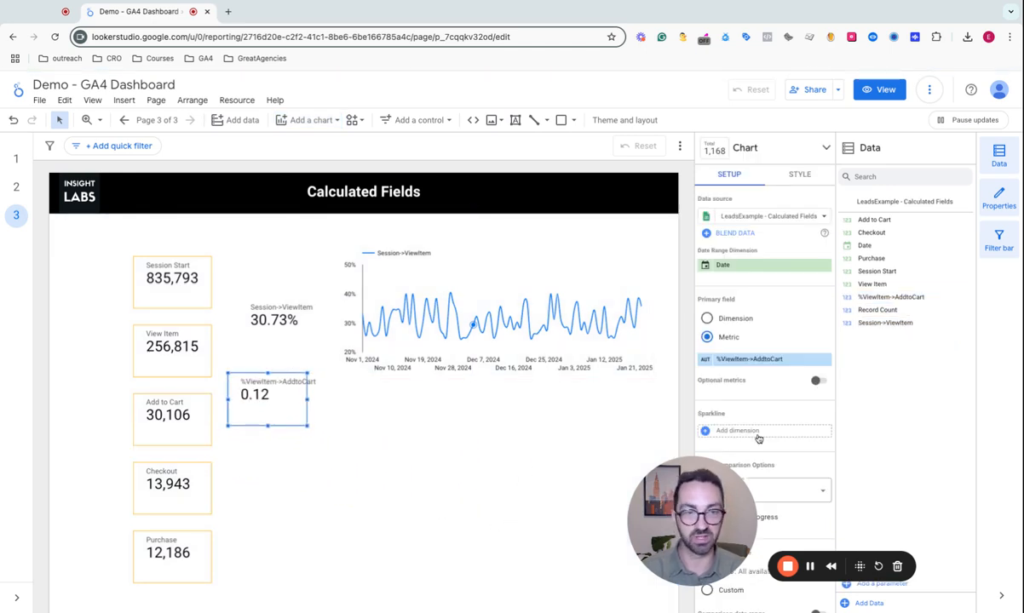
{"action": "left_click", "coordinate": [749, 358]}
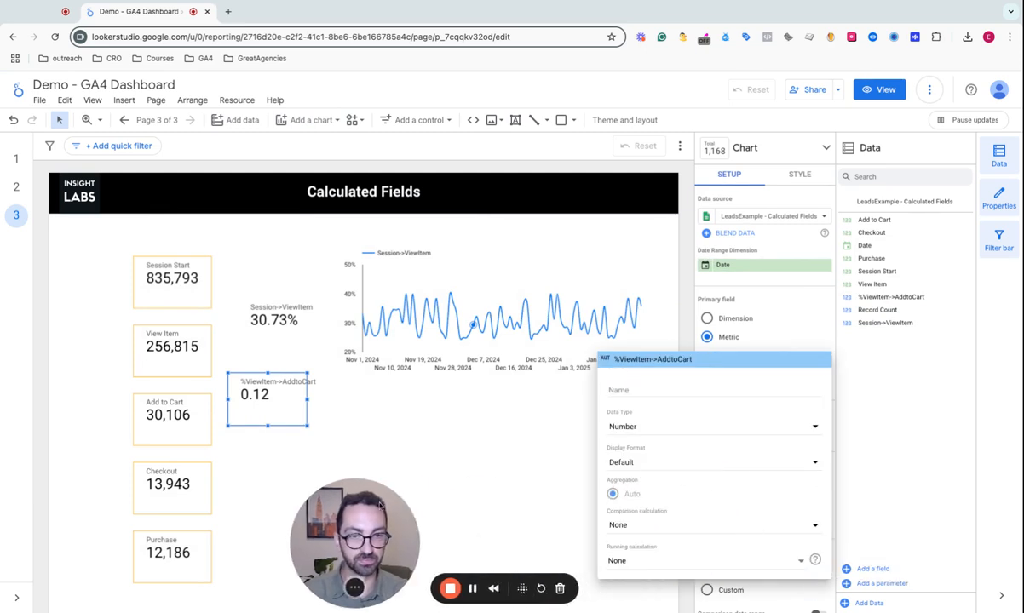
{"action": "left_click", "coordinate": [804, 430]}
{"action": "mouse_move", "coordinate": [755, 437]}
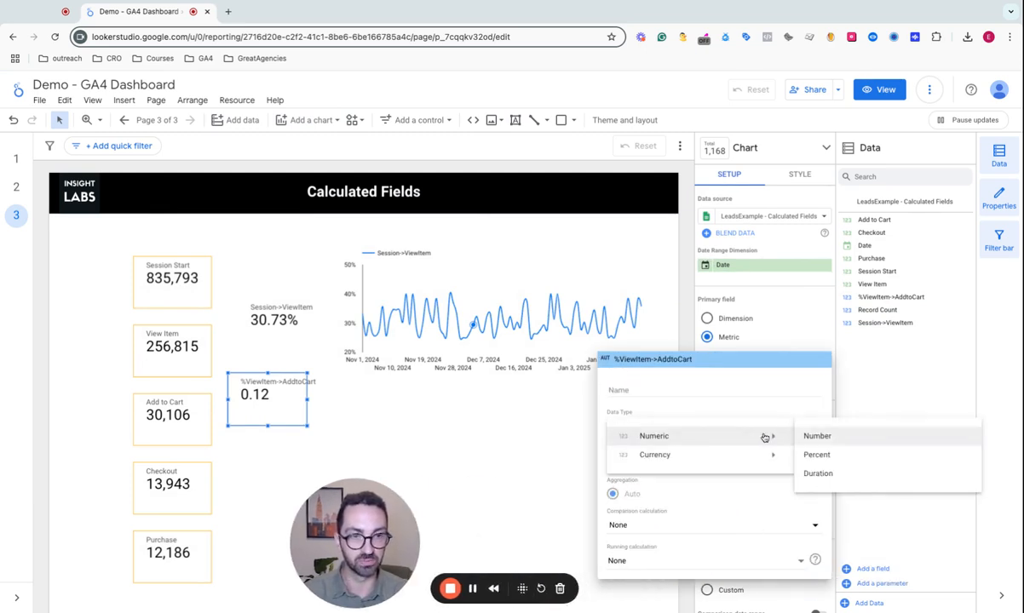
{"action": "left_click", "coordinate": [816, 455]}
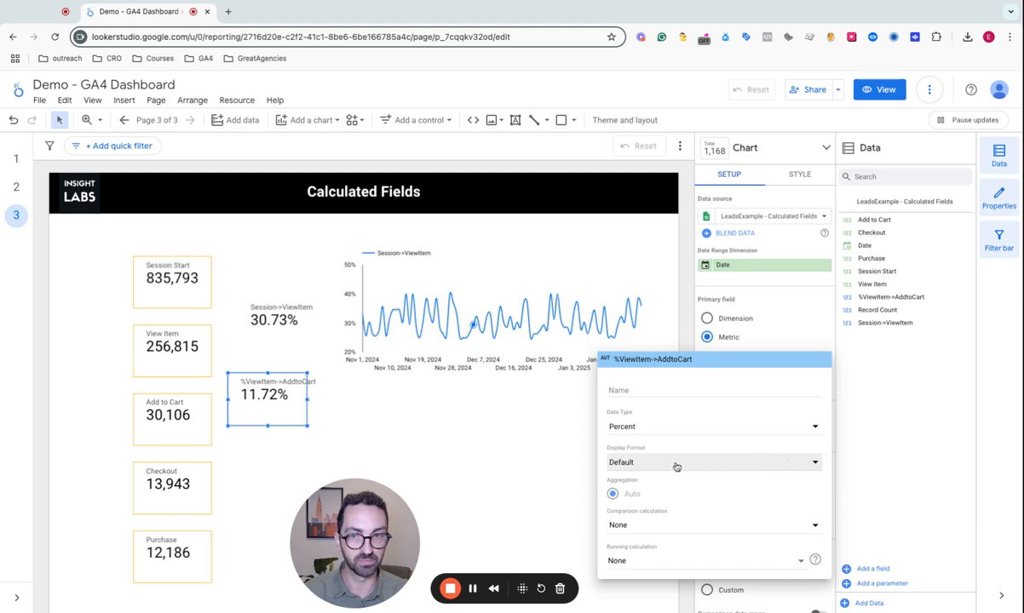
{"action": "left_click", "coordinate": [269, 416]}
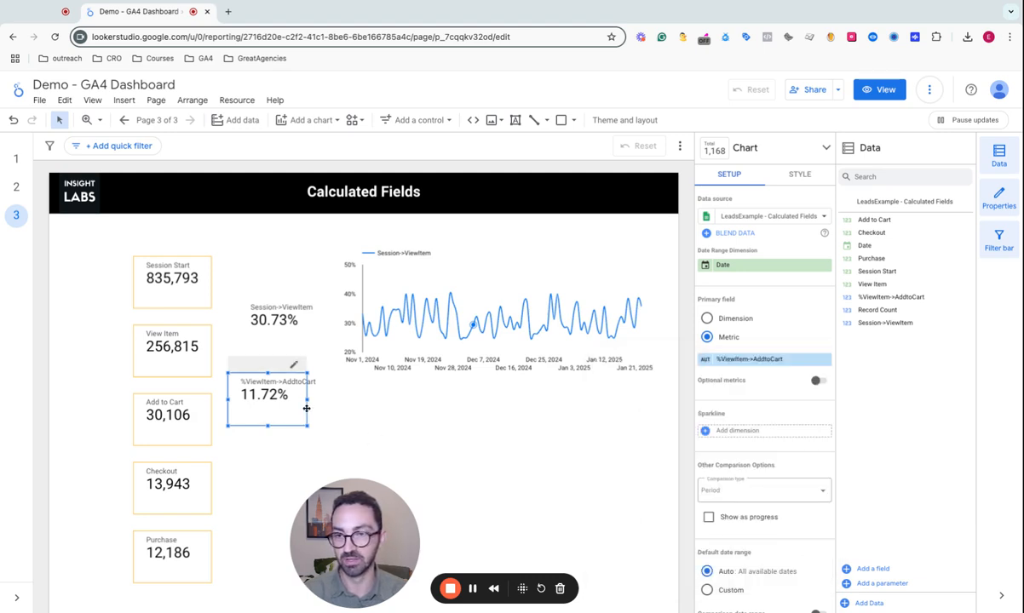
- Widen the %ViewItem->AddtoCart scorecard to fit its label and position it beside the Add to Cart scorecard
{"action": "left_click_drag", "start_coordinate": [308, 400], "coordinate": [286, 424]}
{"action": "scroll", "coordinate": [381, 472], "scroll_direction": "down", "scroll_amount": 1}
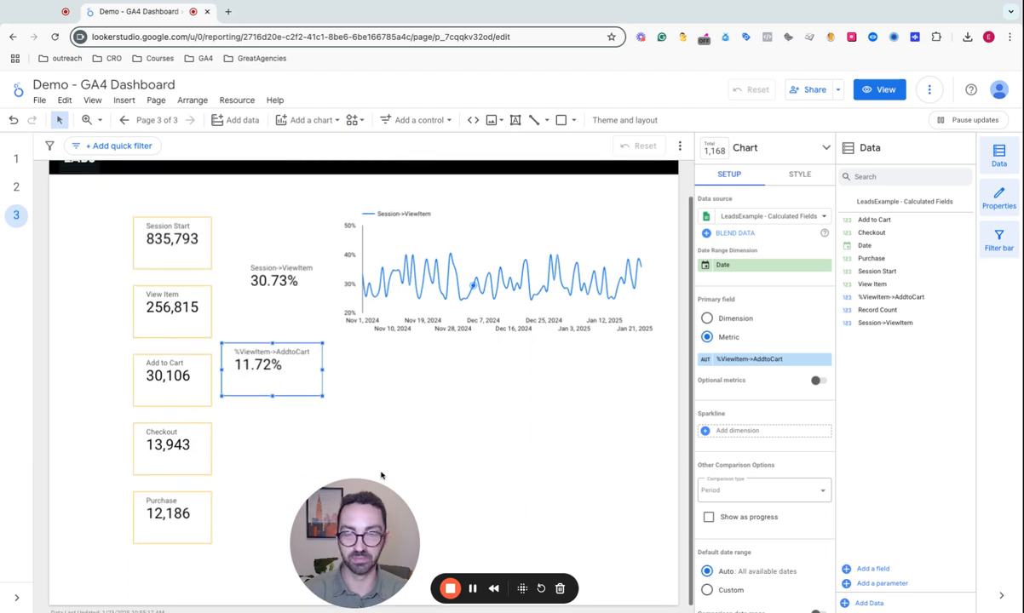
{"action": "left_click_drag", "start_coordinate": [272, 351], "coordinate": [282, 376]}
- Duplicate the %ViewItem->AddtoCart scorecard, place the copy beneath the Session->ViewItem chart and convert it to a smoothed time series chart
{"action": "key", "text": "super+v"}
{"action": "left_click_drag", "start_coordinate": [298, 416], "coordinate": [398, 400]}
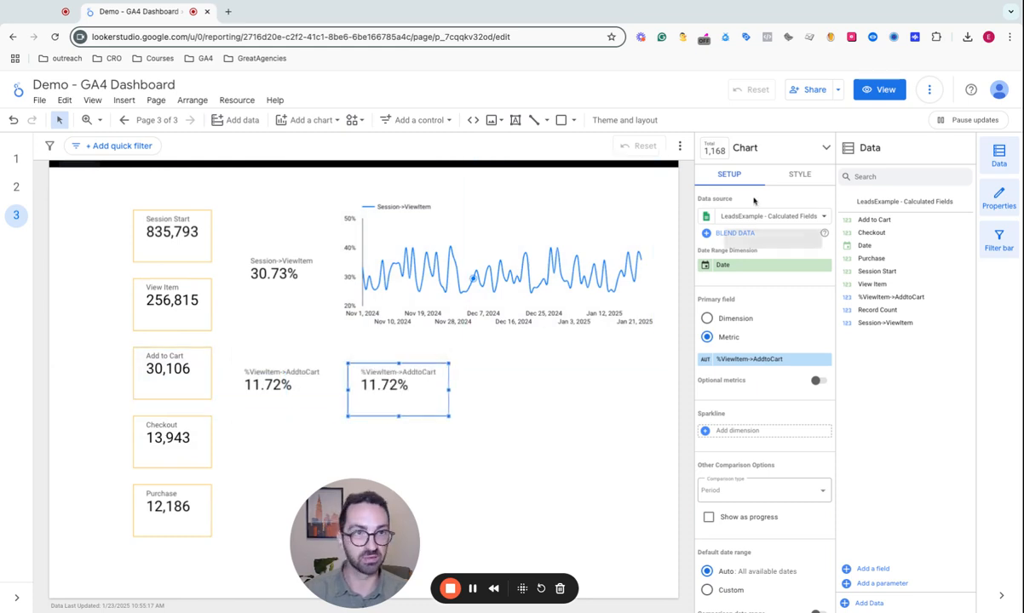
{"action": "left_click", "coordinate": [737, 141]}
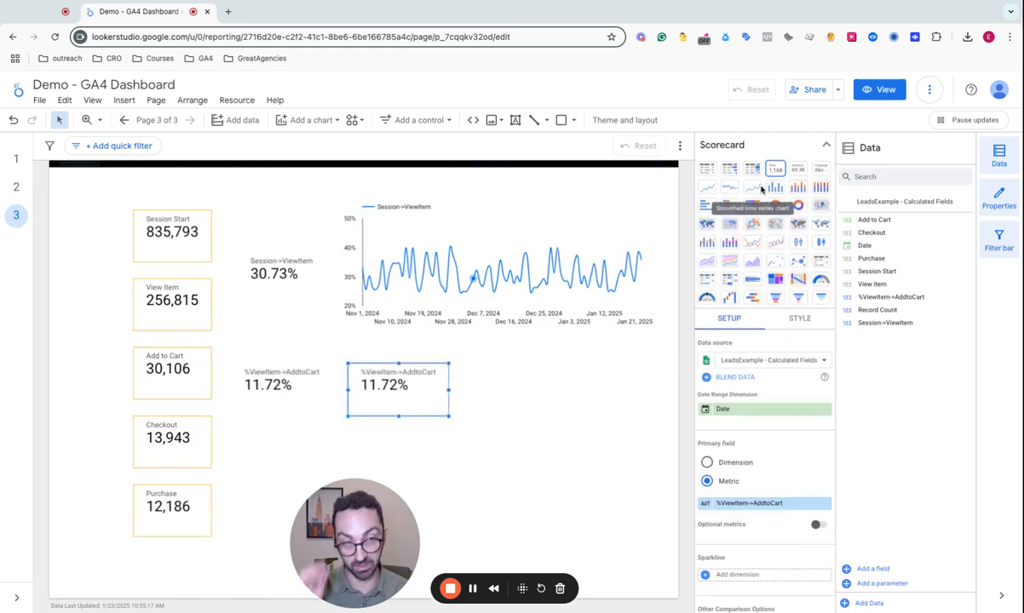
{"action": "left_click", "coordinate": [773, 150]}
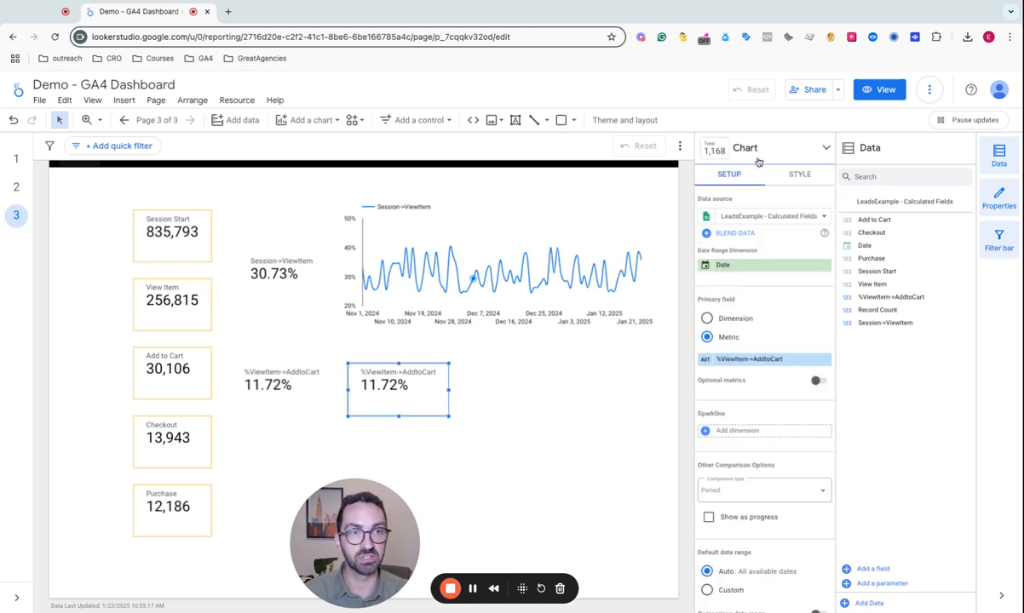
{"action": "left_click", "coordinate": [803, 150]}
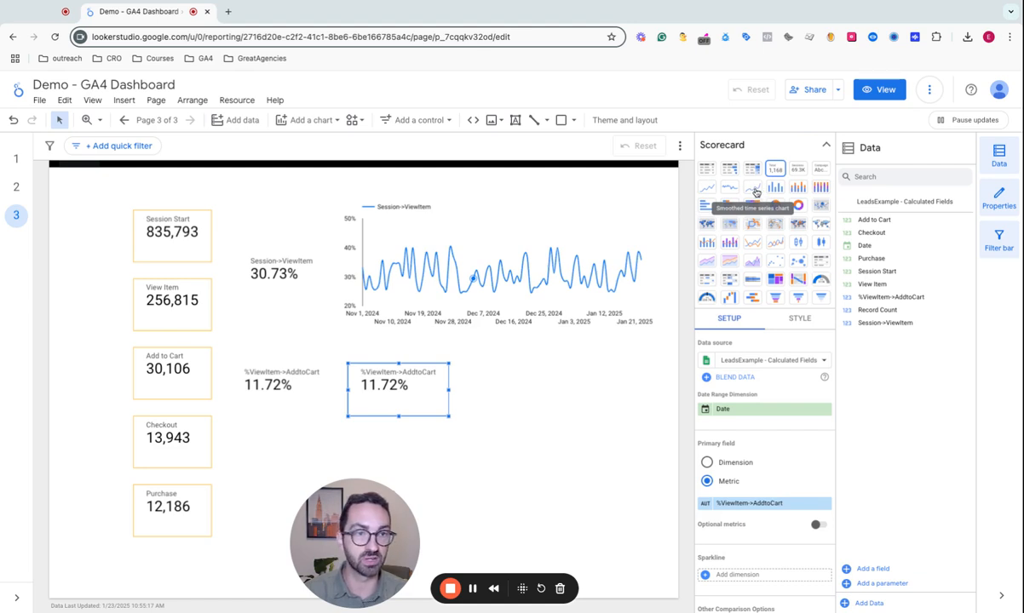
{"action": "left_click", "coordinate": [756, 191]}
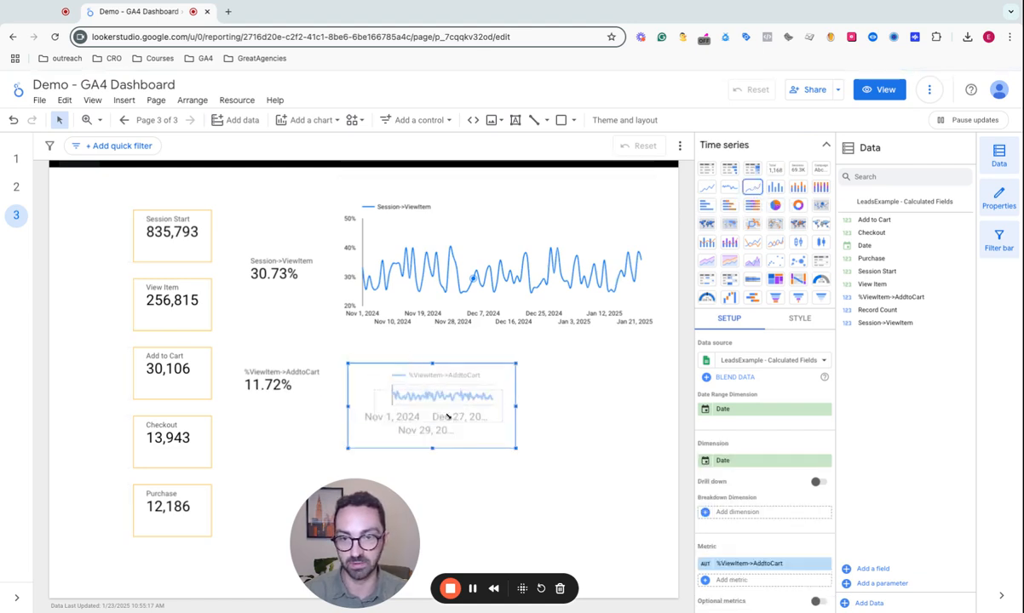
- Enlarge the %ViewItem->AddtoCart time series chart to about the width of the Session->ViewItem chart above it
{"action": "left_click_drag", "start_coordinate": [588, 397], "coordinate": [575, 389]}
{"action": "left_click_drag", "start_coordinate": [486, 498], "coordinate": [490, 523]}
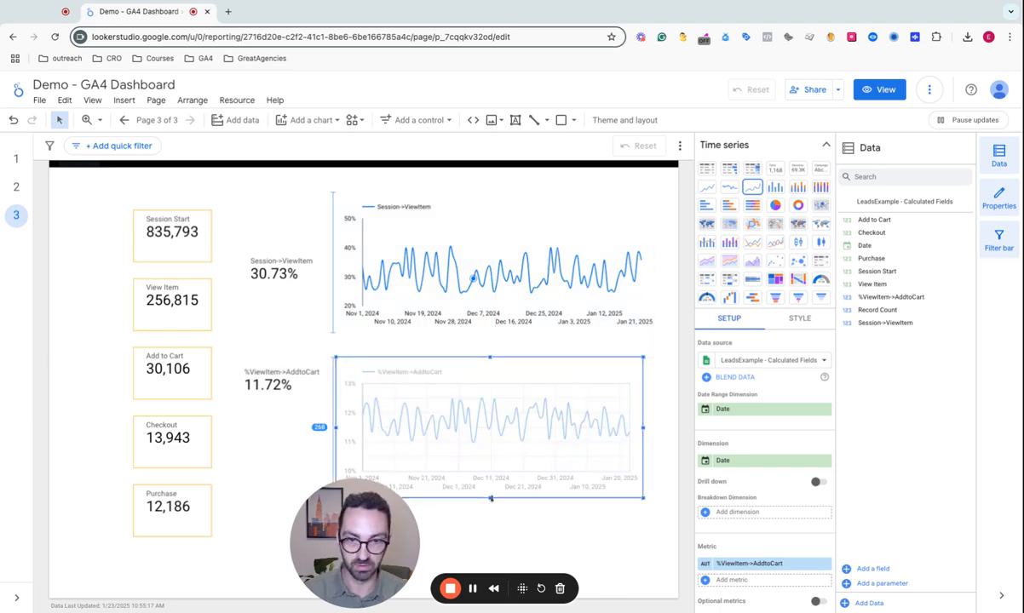
{"action": "left_click_drag", "start_coordinate": [643, 441], "coordinate": [660, 441]}
- Make the grid lines of the %ViewItem->AddtoCart time series chart transparent
{"action": "left_click", "coordinate": [795, 321]}
{"action": "scroll", "coordinate": [789, 467], "scroll_direction": "down", "scroll_amount": 10}
{"action": "left_click", "coordinate": [777, 494]}
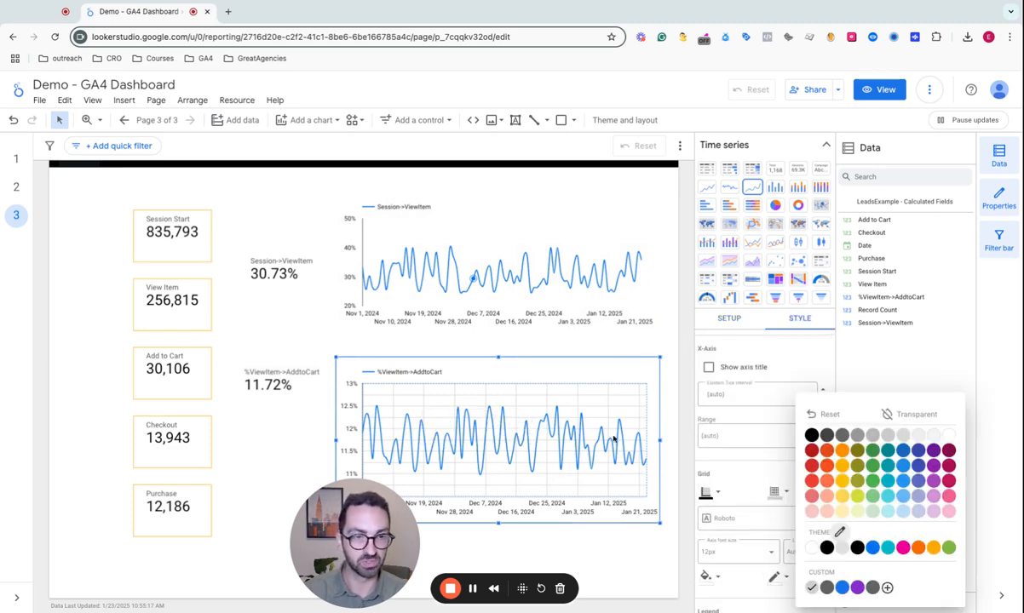
{"action": "left_click", "coordinate": [921, 416]}
{"action": "scroll", "coordinate": [733, 465], "scroll_direction": "up", "scroll_amount": 10}
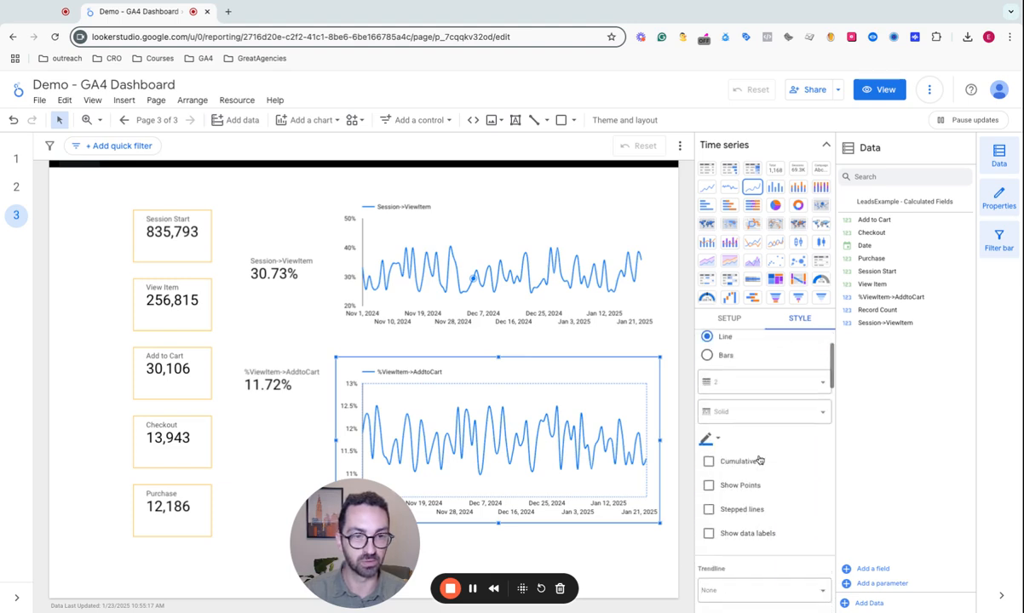
{"action": "scroll", "coordinate": [750, 469], "scroll_direction": "down", "scroll_amount": 5}
{"action": "scroll", "coordinate": [762, 436], "scroll_direction": "down", "scroll_amount": 8}
{"action": "scroll", "coordinate": [745, 555], "scroll_direction": "down", "scroll_amount": 10}
{"action": "scroll", "coordinate": [710, 558], "scroll_direction": "up", "scroll_amount": 20}
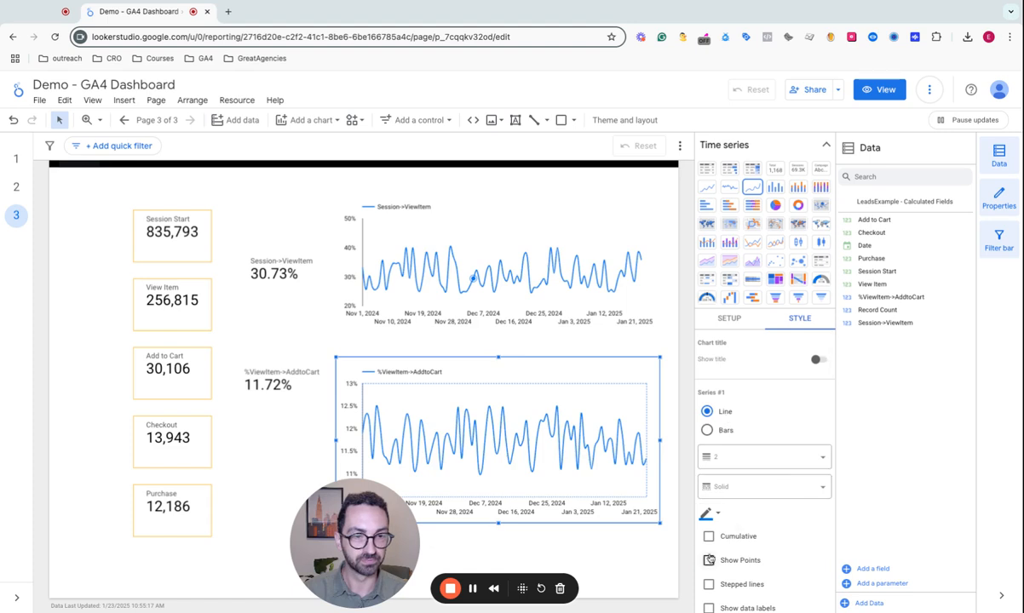
- Show the points on the %ViewItem->AddtoCart time series line, then widen the chart slightly and move it up
{"action": "left_click", "coordinate": [710, 558]}
{"action": "scroll", "coordinate": [709, 558], "scroll_direction": "down", "scroll_amount": 1}
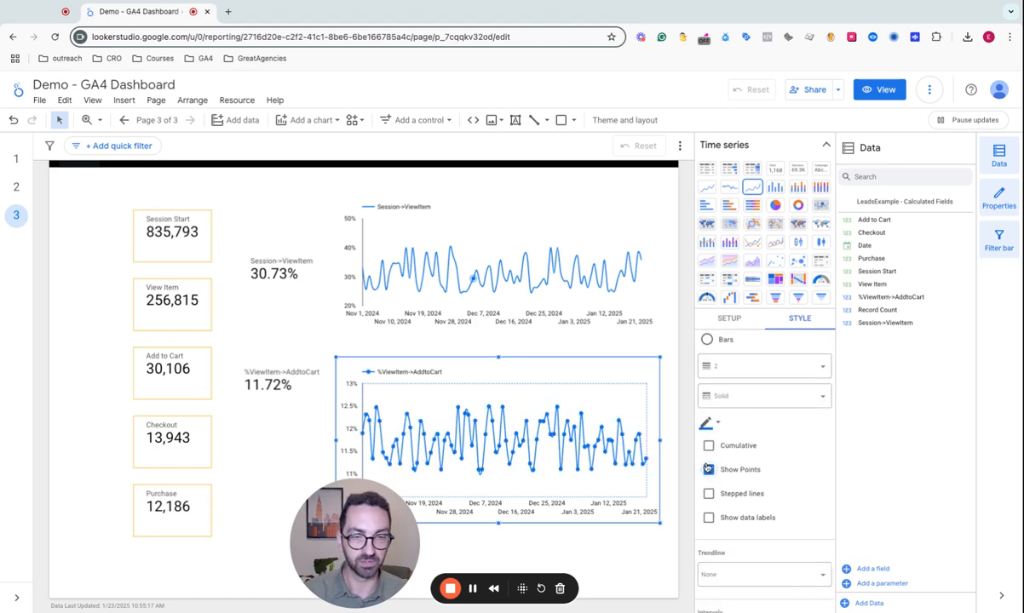
{"action": "left_click_drag", "start_coordinate": [337, 441], "coordinate": [312, 437]}
{"action": "left_click_drag", "start_coordinate": [433, 372], "coordinate": [444, 360]}
- Show the %ViewItem->AddtoCart scorecard as progress towards a comparison value with target 0.15, and align it beside the Add to Cart scorecard
{"action": "left_click", "coordinate": [274, 387]}
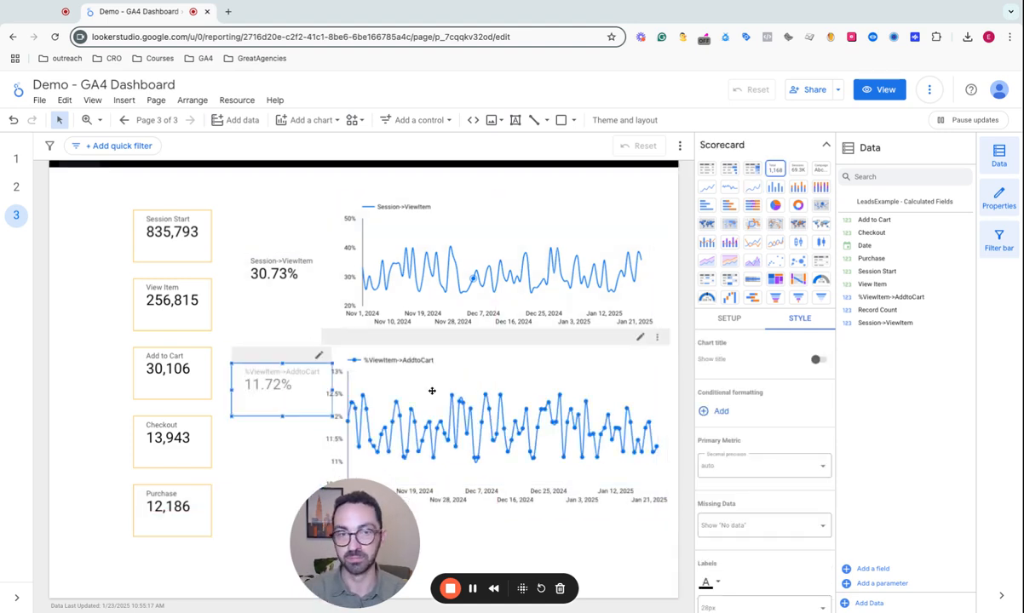
{"action": "left_click", "coordinate": [727, 328]}
{"action": "scroll", "coordinate": [754, 477], "scroll_direction": "down", "scroll_amount": 3}
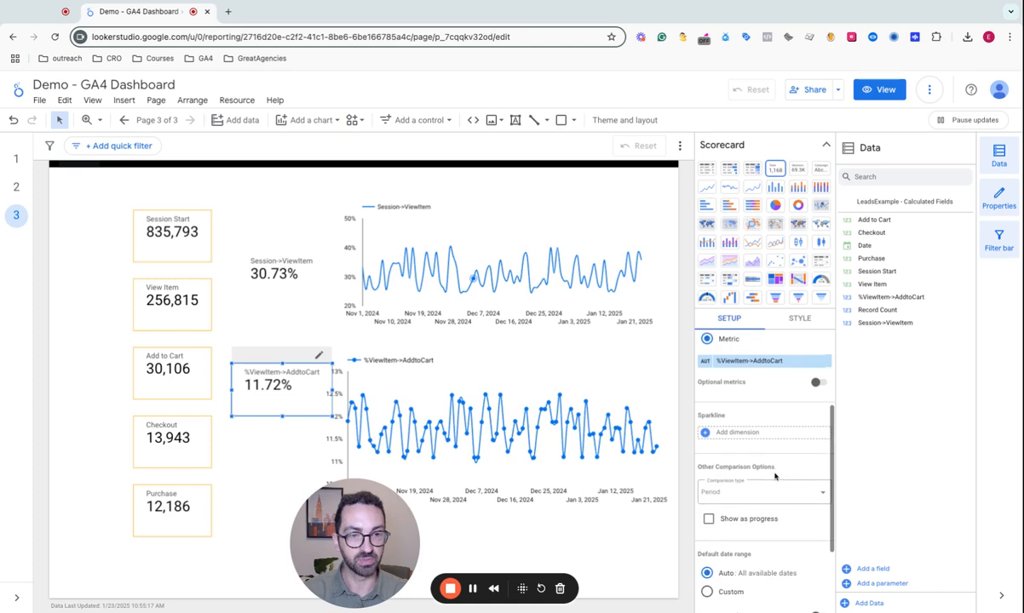
{"action": "left_click", "coordinate": [711, 522]}
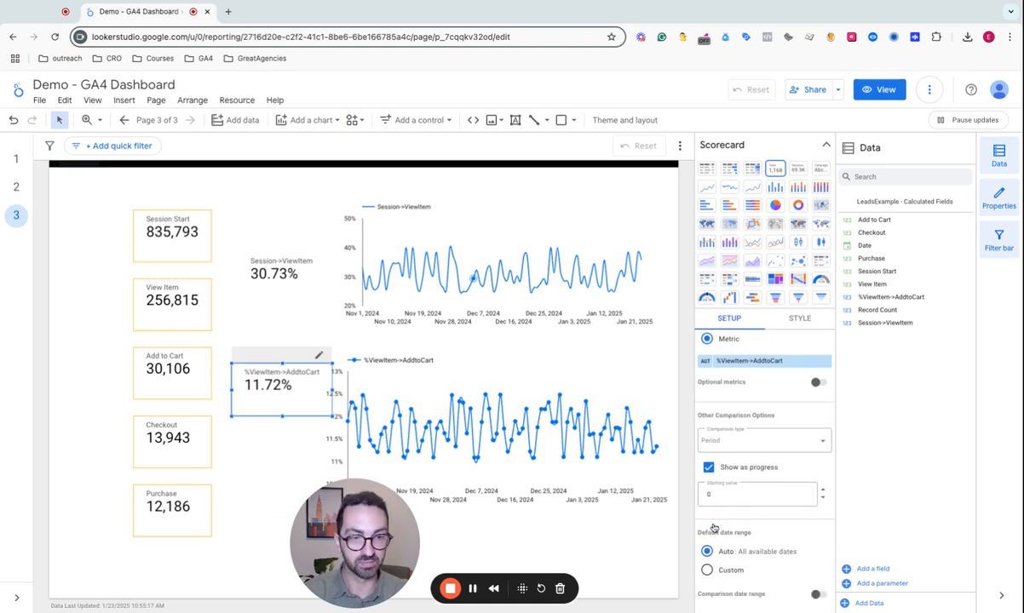
{"action": "left_click", "coordinate": [735, 436]}
{"action": "left_click", "coordinate": [717, 499]}
{"action": "left_click", "coordinate": [724, 466]}
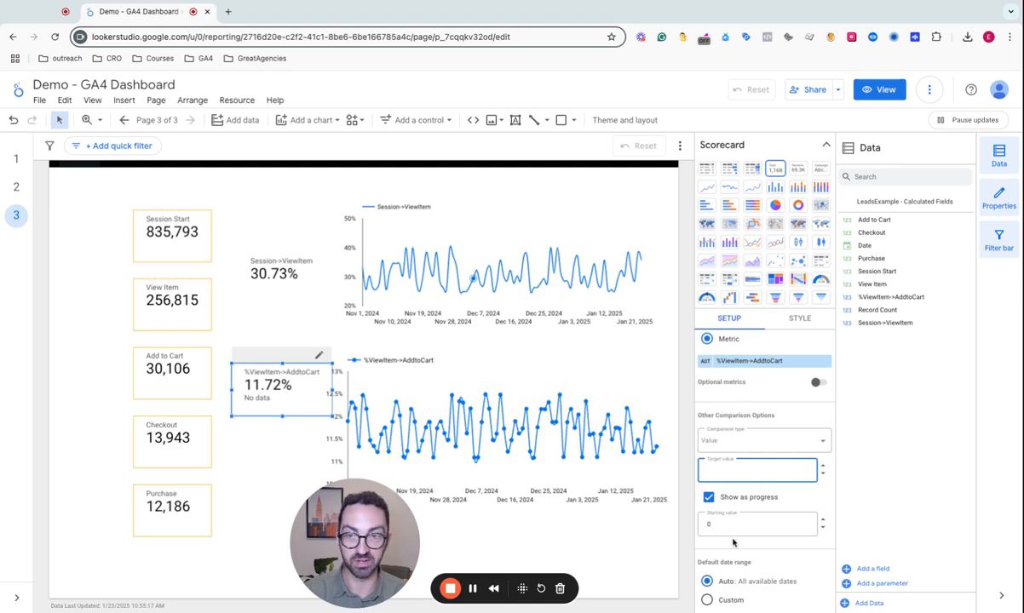
{"action": "type", "text": "0.15"}
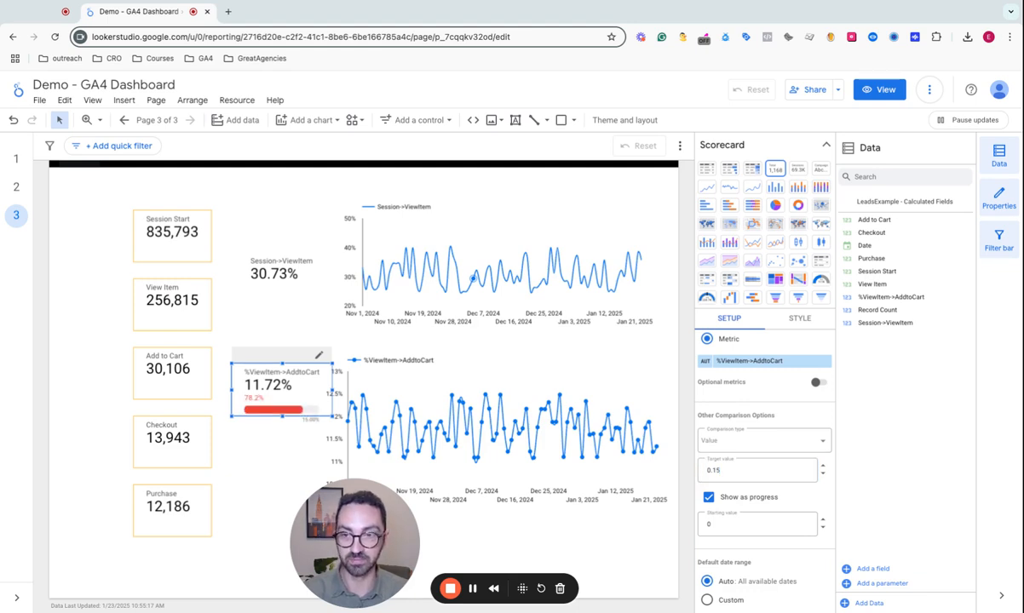
{"action": "left_click_drag", "start_coordinate": [317, 403], "coordinate": [306, 388]}
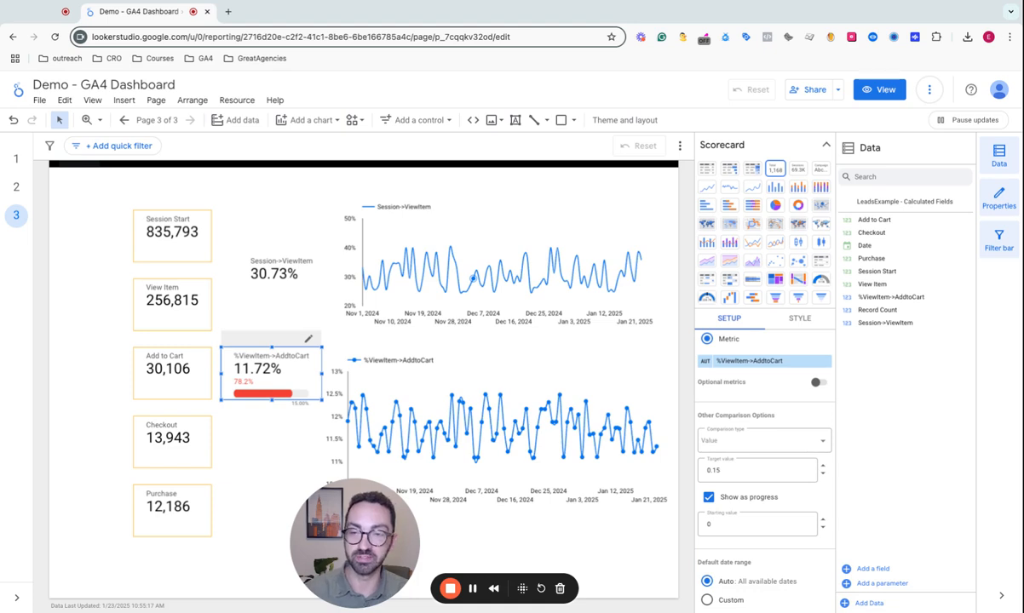